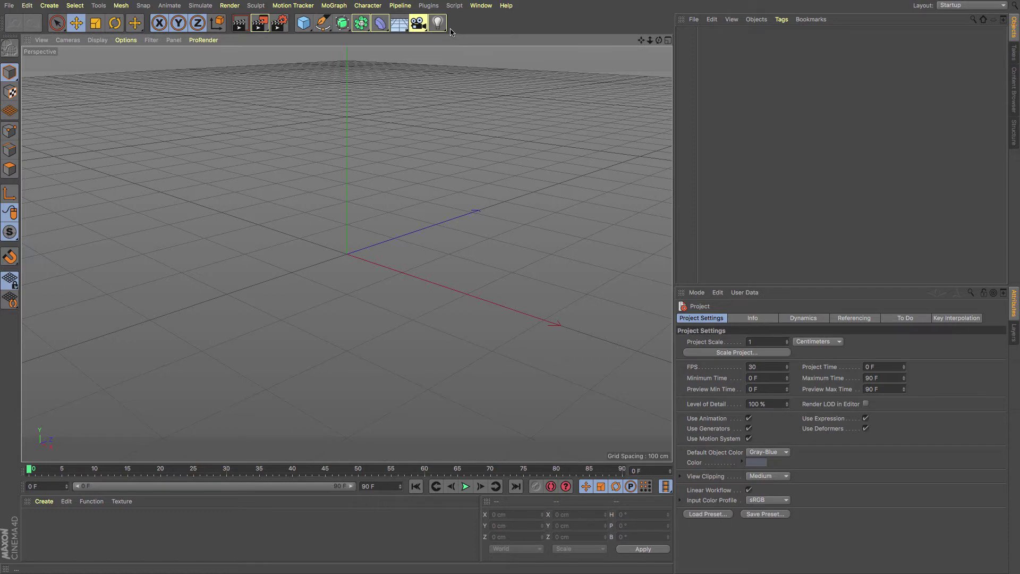
- Tear the MoGraph menu off into a floating palette and drag it into the viewport
{"action": "left_click", "coordinate": [342, 7]}
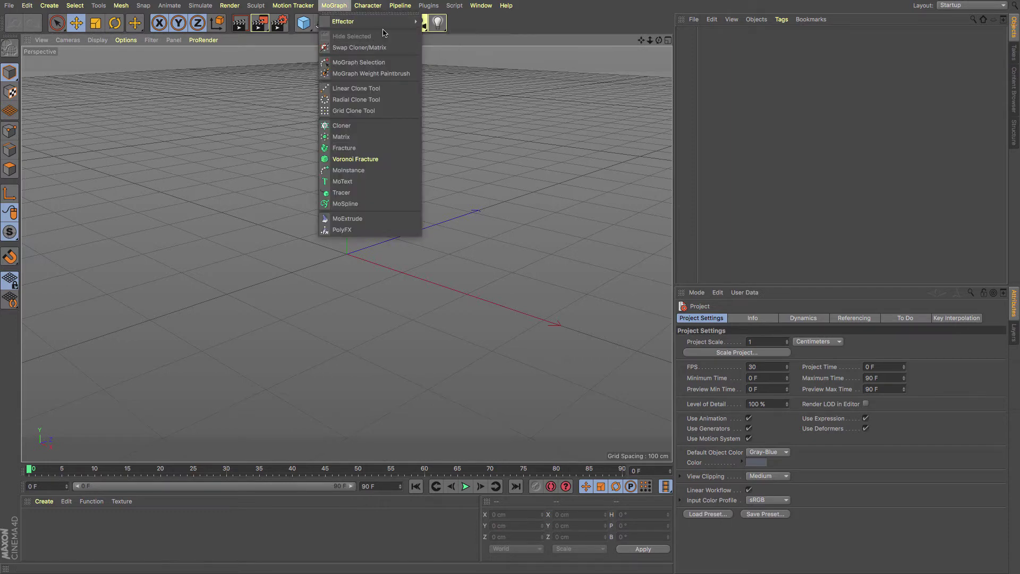
{"action": "mouse_move", "coordinate": [394, 24]}
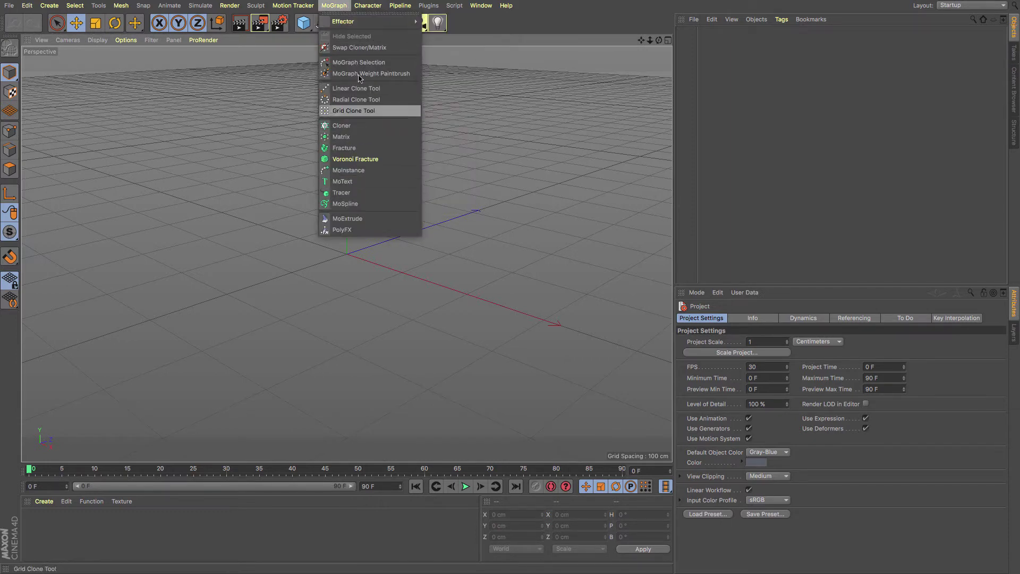
{"action": "left_click", "coordinate": [376, 20]}
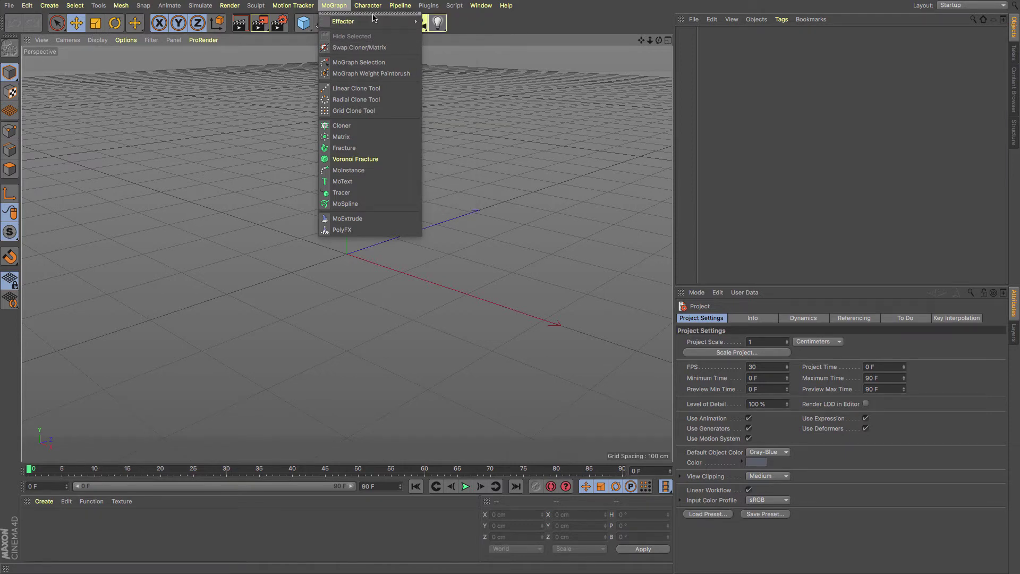
{"action": "left_click", "coordinate": [372, 12]}
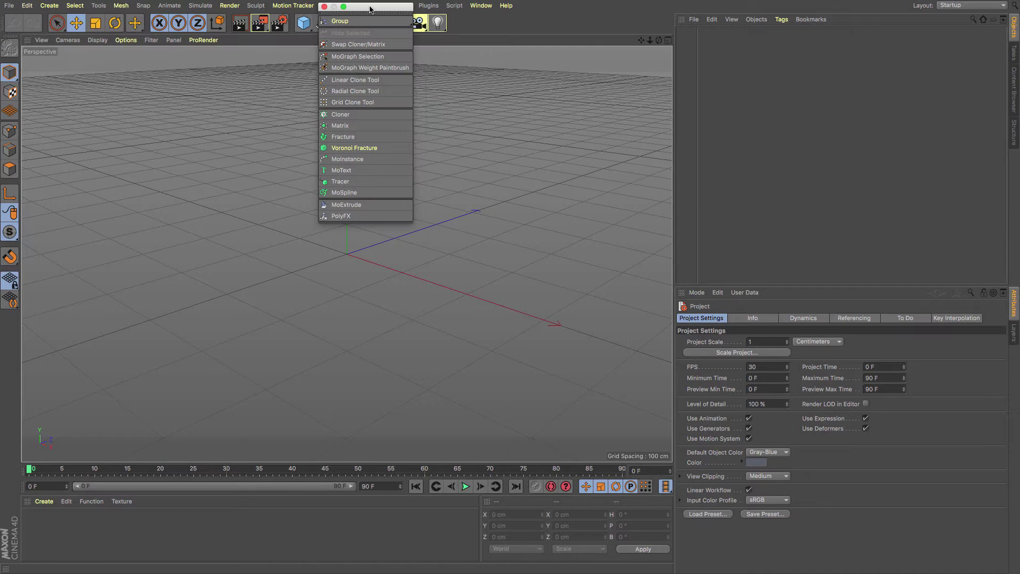
{"action": "left_click_drag", "start_coordinate": [370, 11], "coordinate": [370, 140]}
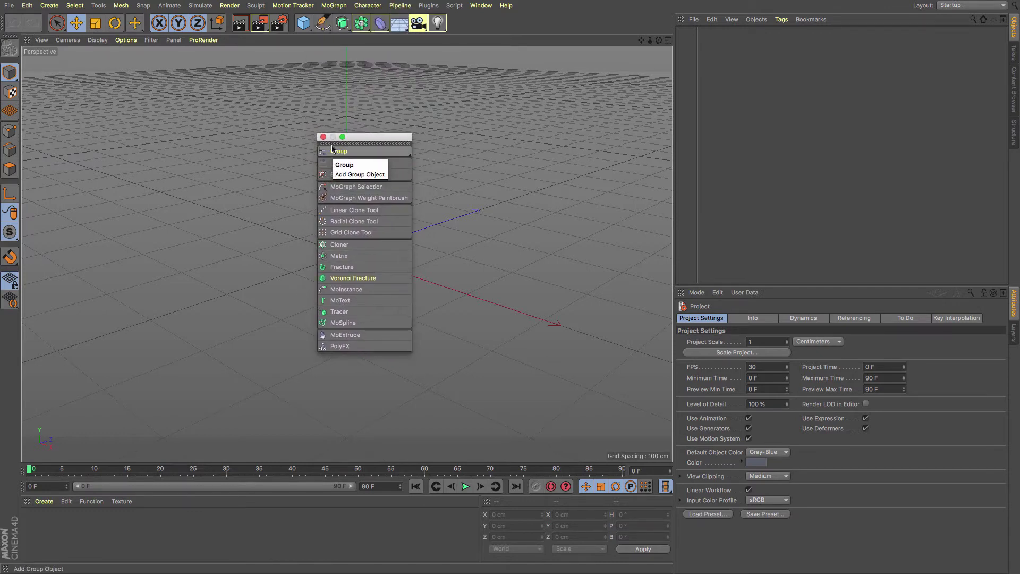
- Turn on palette editing with Customize Palettes... and nudge the MoGraph palette up and right
{"action": "right_click", "coordinate": [479, 26]}
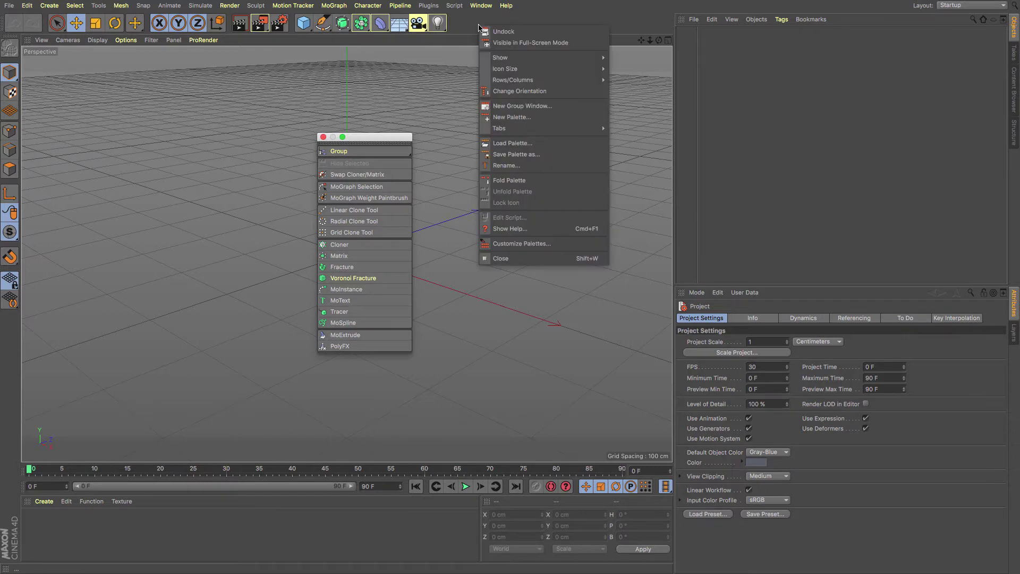
{"action": "left_click", "coordinate": [521, 243]}
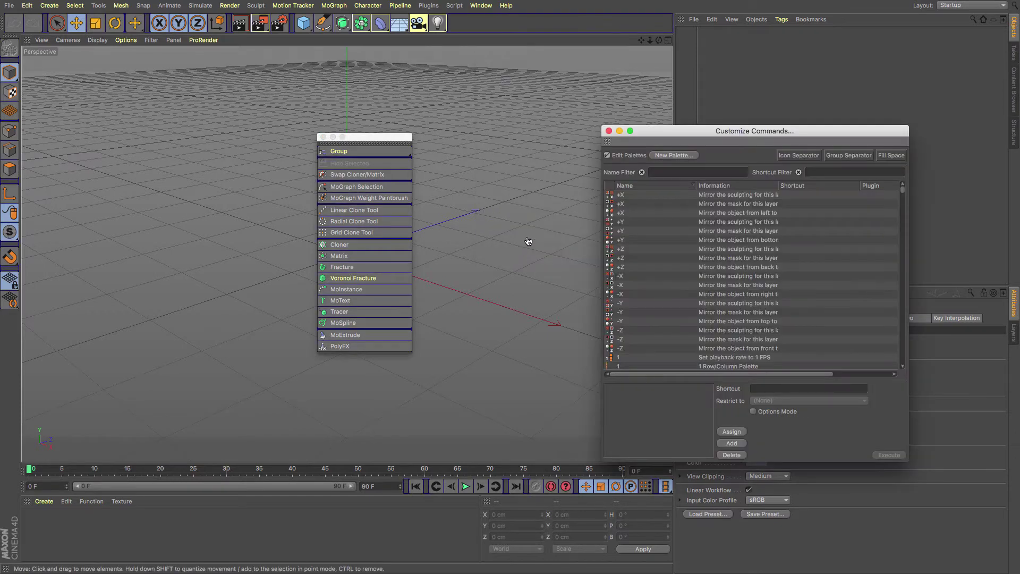
{"action": "left_click_drag", "start_coordinate": [358, 137], "coordinate": [373, 115]}
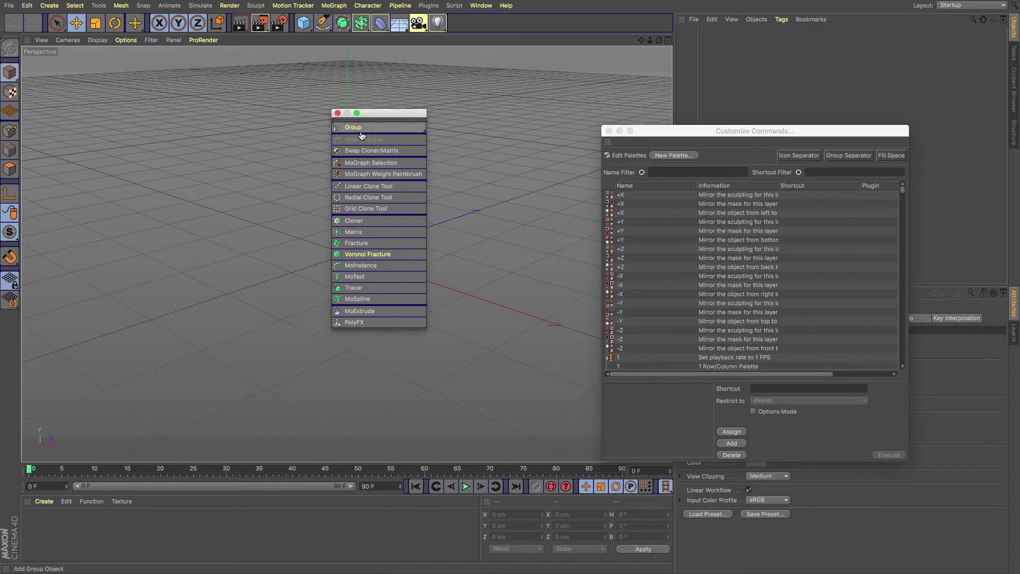
- Drag Group out of the MoGraph palette and place Cloner above Swap Cloner/Matrix
{"action": "left_click_drag", "start_coordinate": [341, 132], "coordinate": [417, 56]}
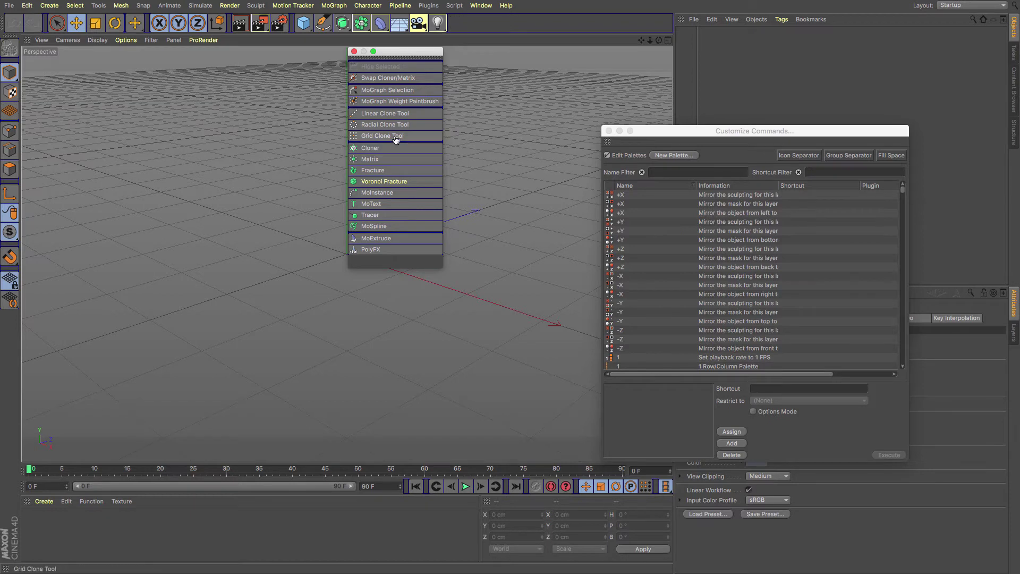
{"action": "left_click_drag", "start_coordinate": [396, 148], "coordinate": [397, 68]}
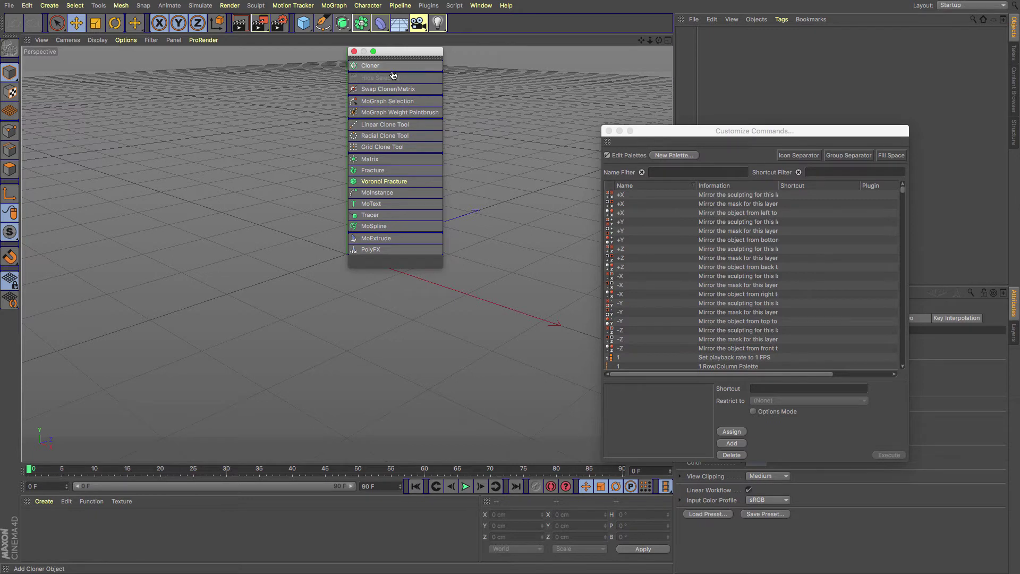
{"action": "left_click_drag", "start_coordinate": [401, 56], "coordinate": [367, 67]}
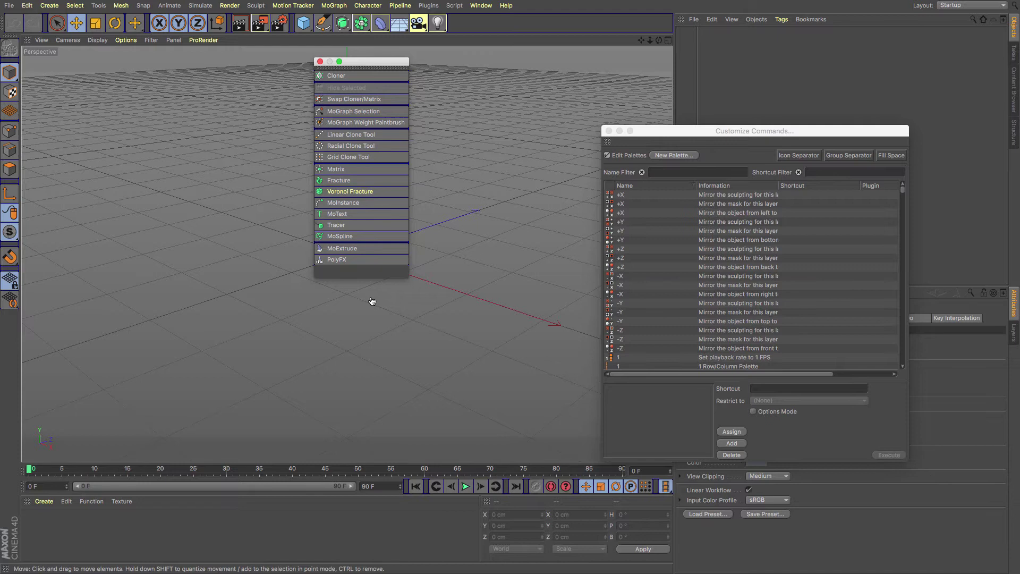
- Lay the MoGraph palette out in several columns via Rows/Columns
{"action": "right_click", "coordinate": [367, 274]}
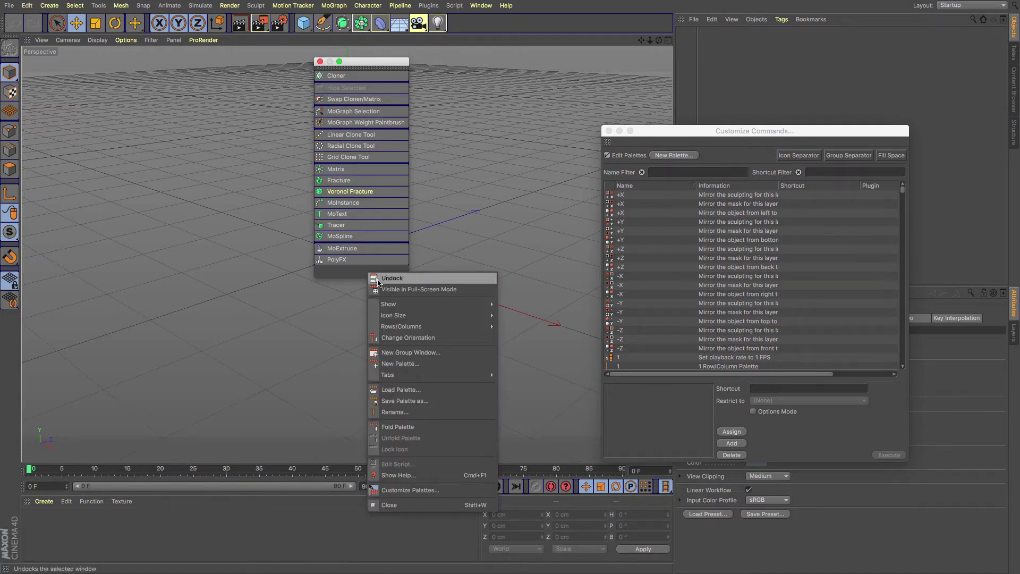
{"action": "mouse_move", "coordinate": [448, 326]}
{"action": "left_click", "coordinate": [516, 342]}
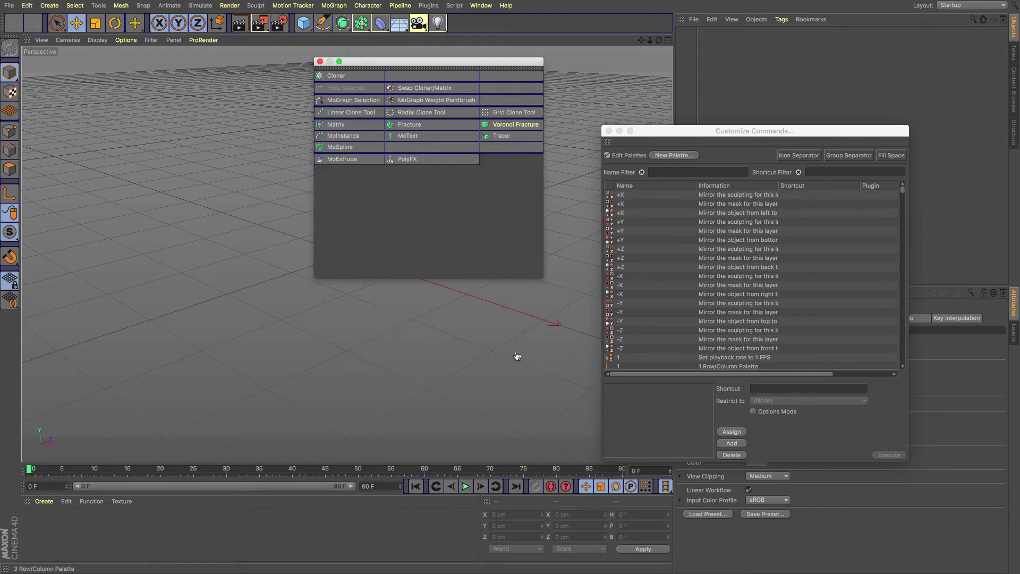
- Fold the MoGraph palette to its Cloner icon and dock it in the top toolbar after the light icon
{"action": "right_click", "coordinate": [356, 72]}
{"action": "mouse_move", "coordinate": [417, 114]}
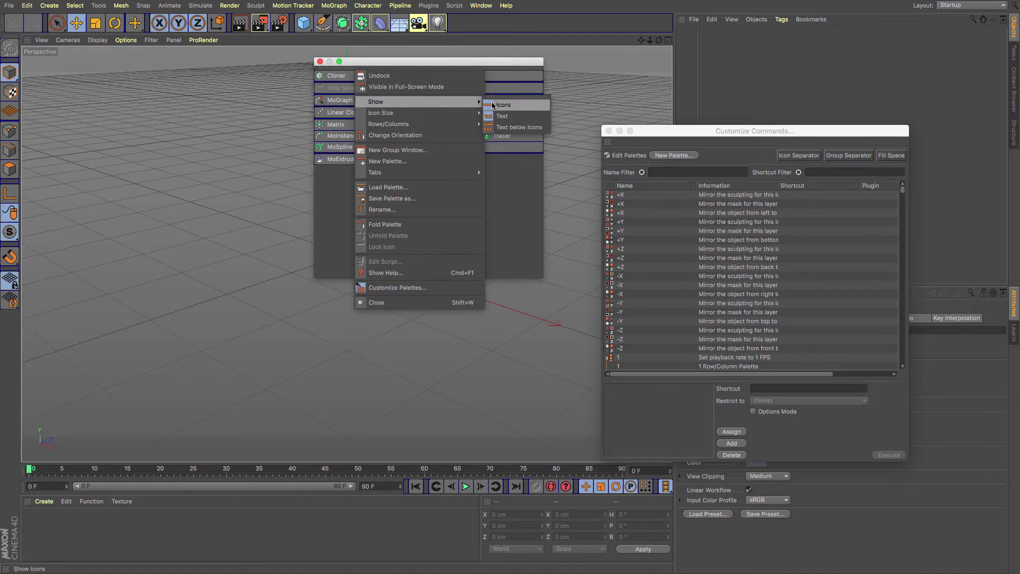
{"action": "mouse_move", "coordinate": [476, 116]}
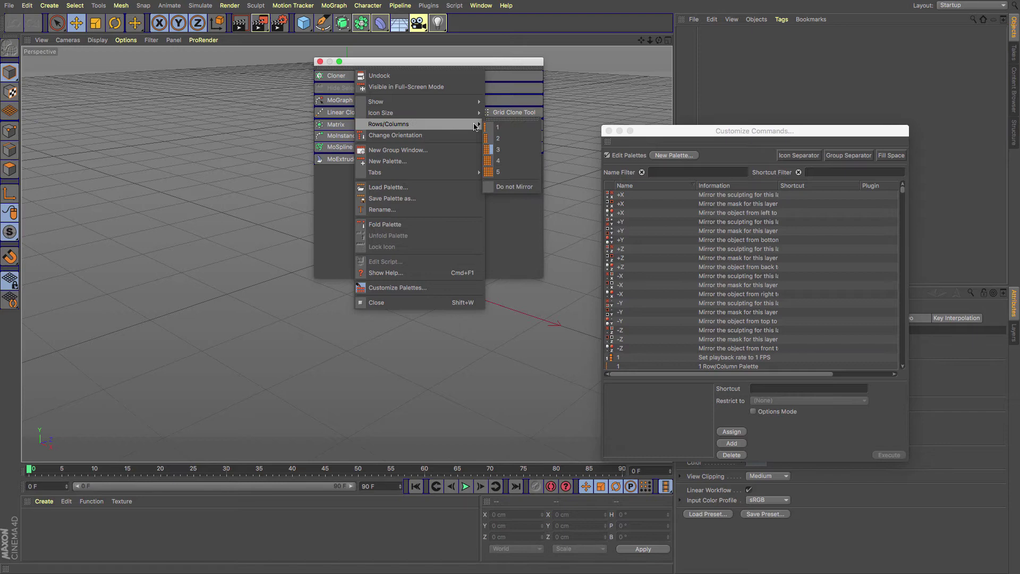
{"action": "left_click", "coordinate": [388, 76]}
{"action": "right_click", "coordinate": [388, 75]}
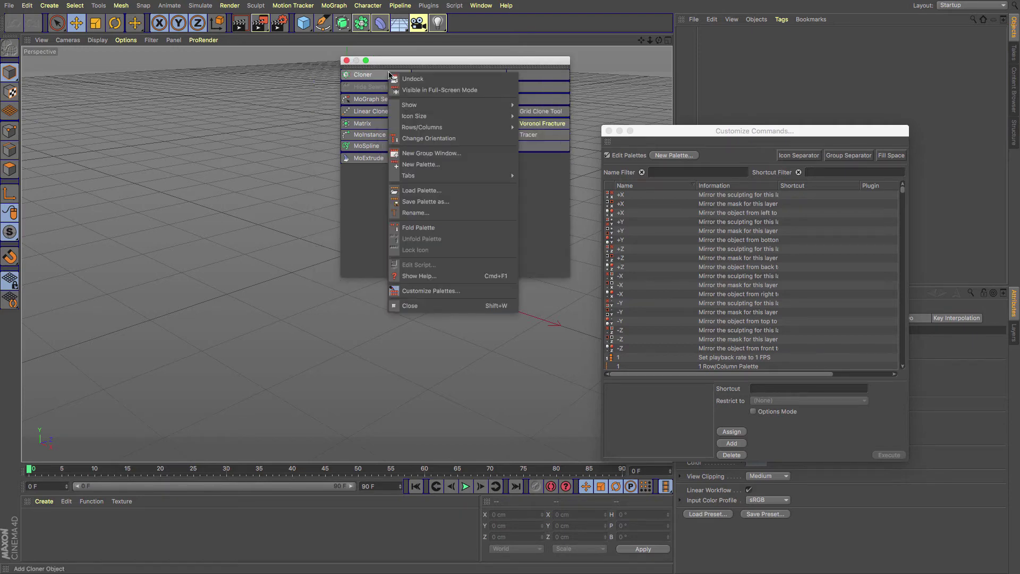
{"action": "left_click", "coordinate": [418, 227]}
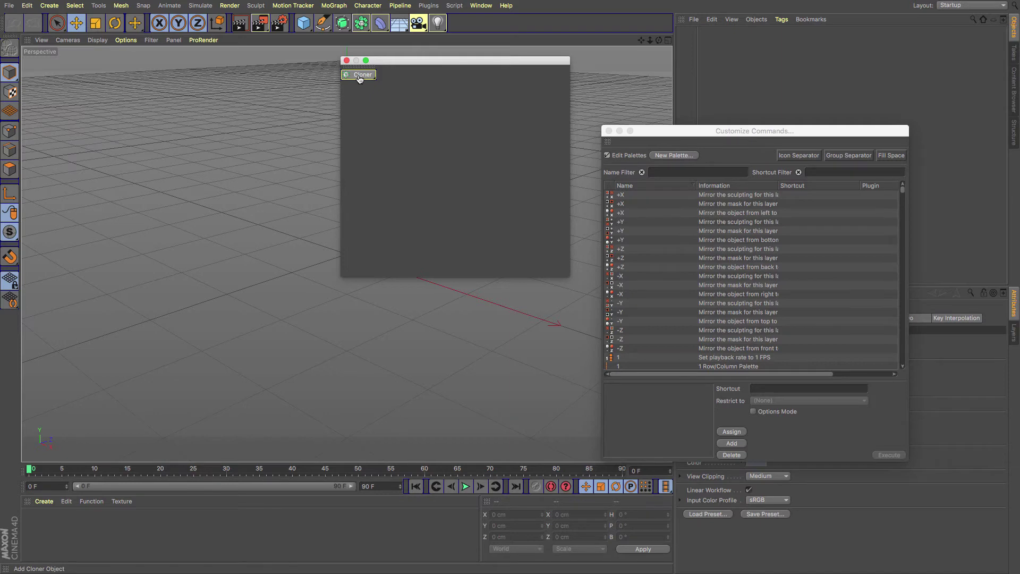
{"action": "left_click_drag", "start_coordinate": [359, 79], "coordinate": [449, 32]}
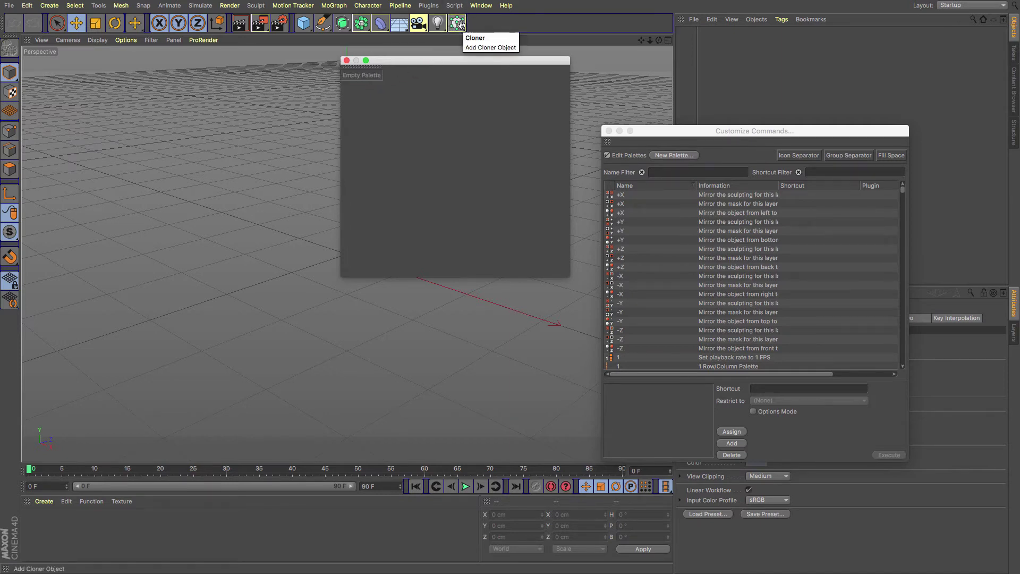
- Close the empty floating palette and tear off the Effector submenu as a new palette
{"action": "left_click", "coordinate": [346, 60]}
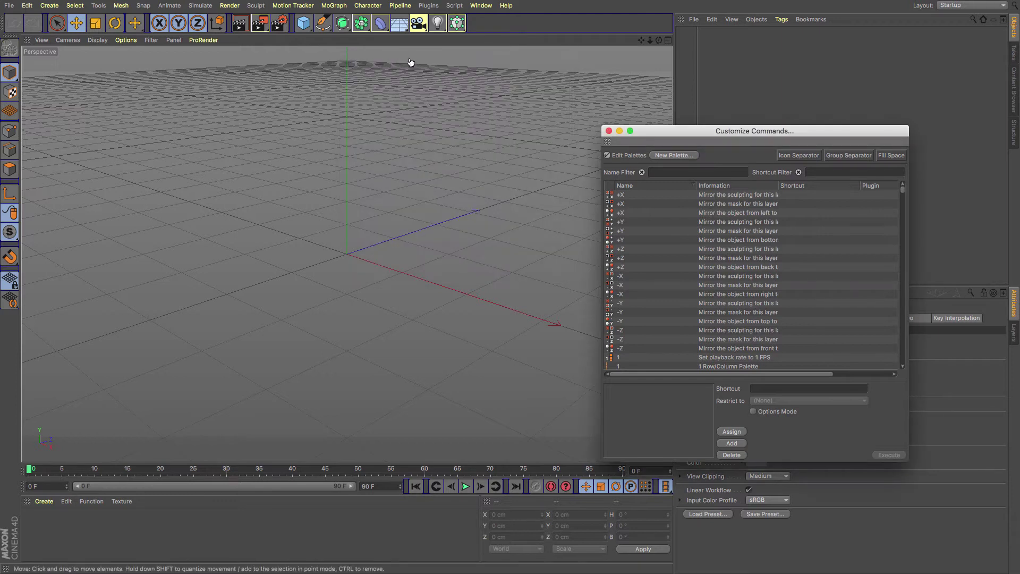
{"action": "left_click", "coordinate": [330, 8]}
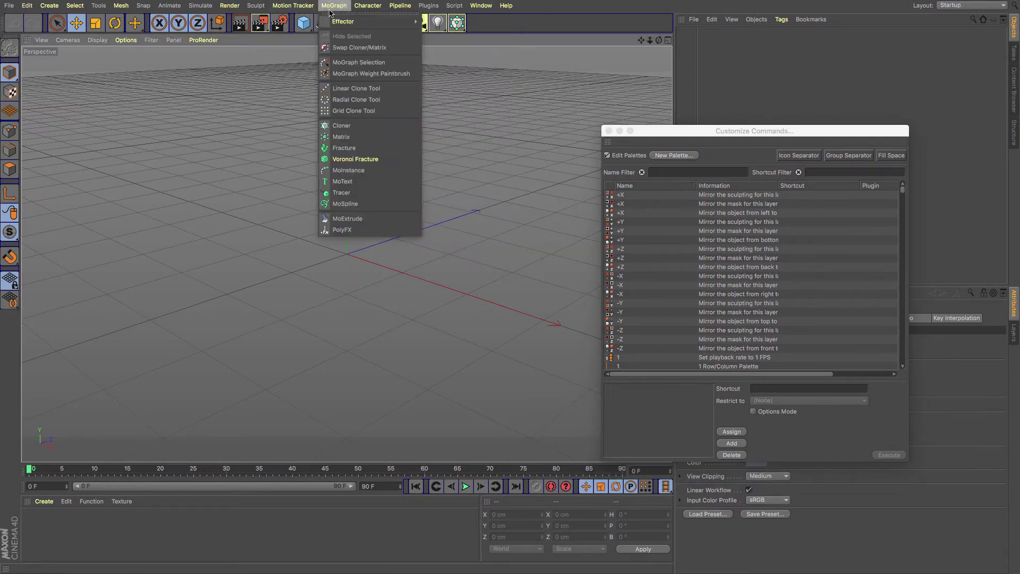
{"action": "mouse_move", "coordinate": [332, 24]}
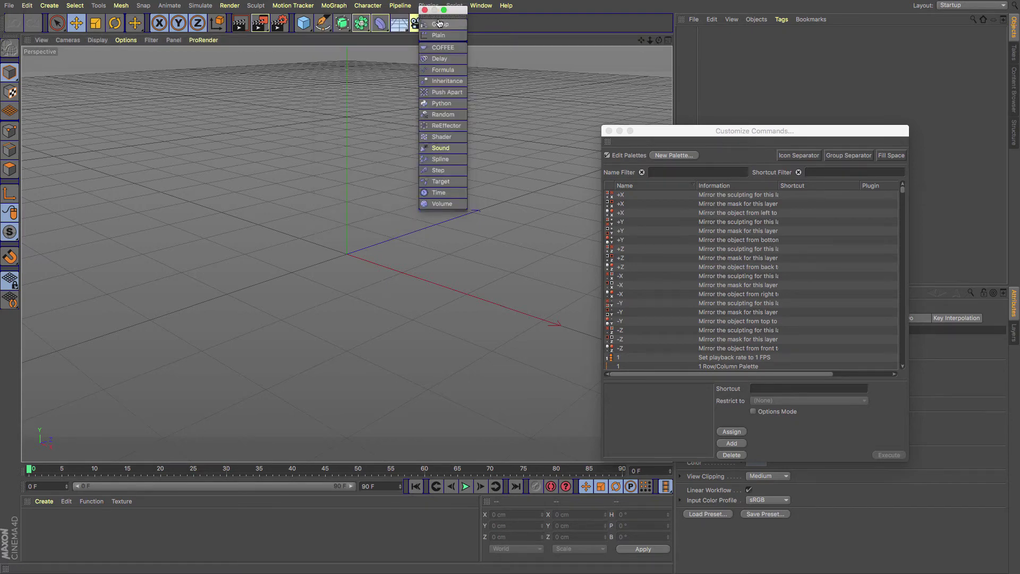
{"action": "left_click", "coordinate": [440, 17]}
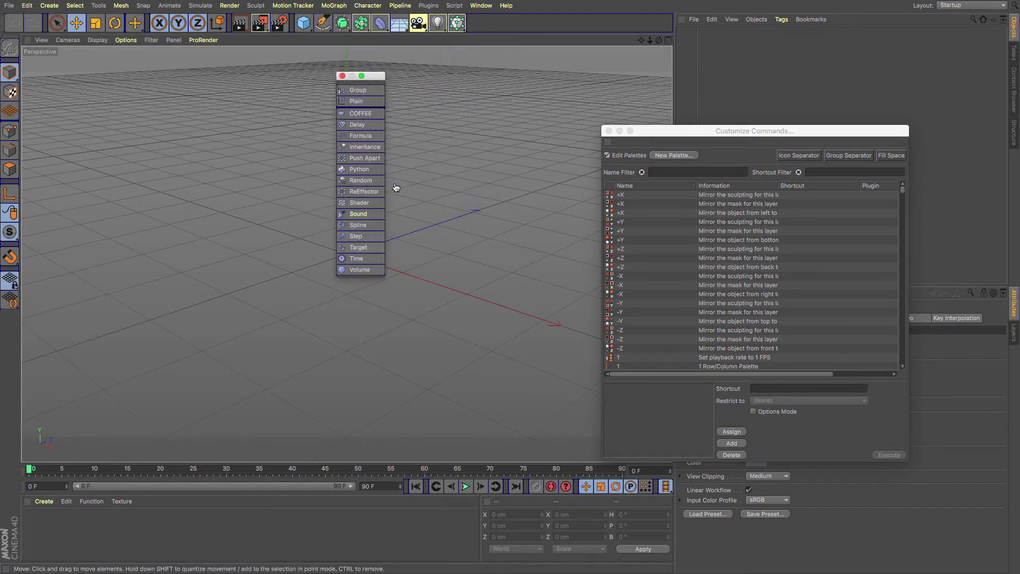
- Arrange the effectors palette in 3 columns
{"action": "right_click", "coordinate": [369, 84]}
{"action": "mouse_move", "coordinate": [478, 133]}
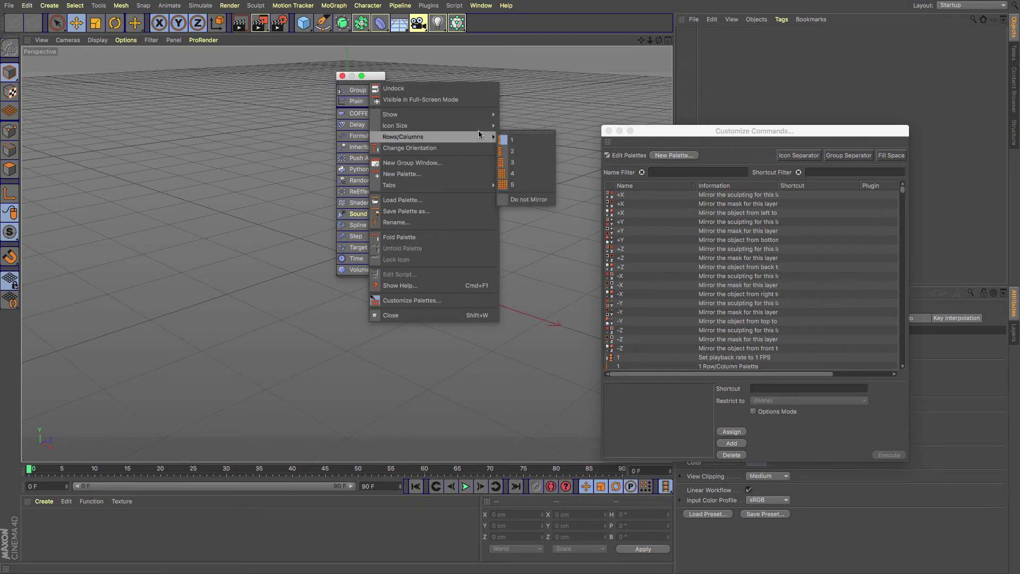
{"action": "left_click", "coordinate": [509, 158]}
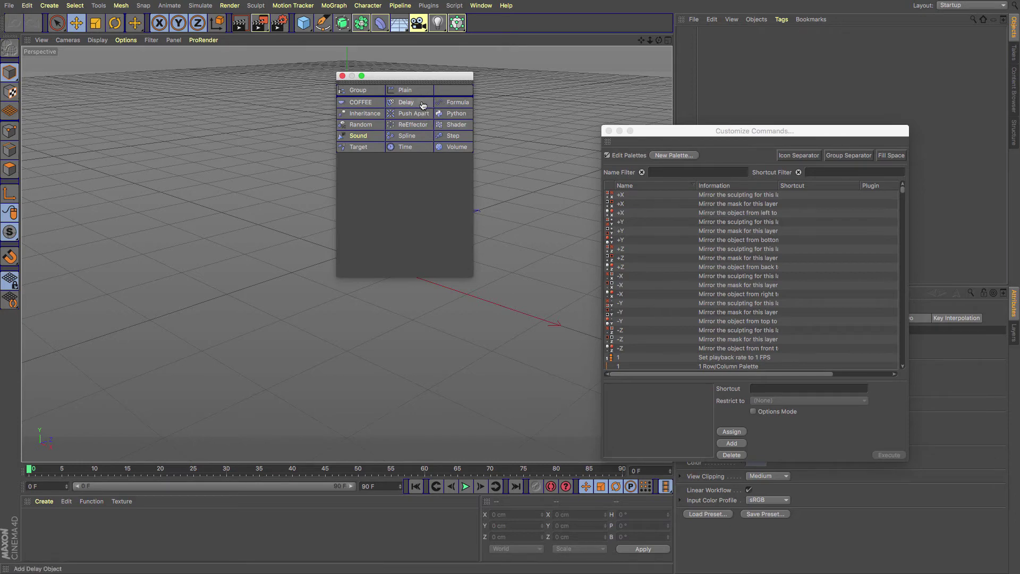
- Fold the effectors palette to its Group icon, dock it beside Cloner, and close the empty palette
{"action": "right_click", "coordinate": [354, 91]}
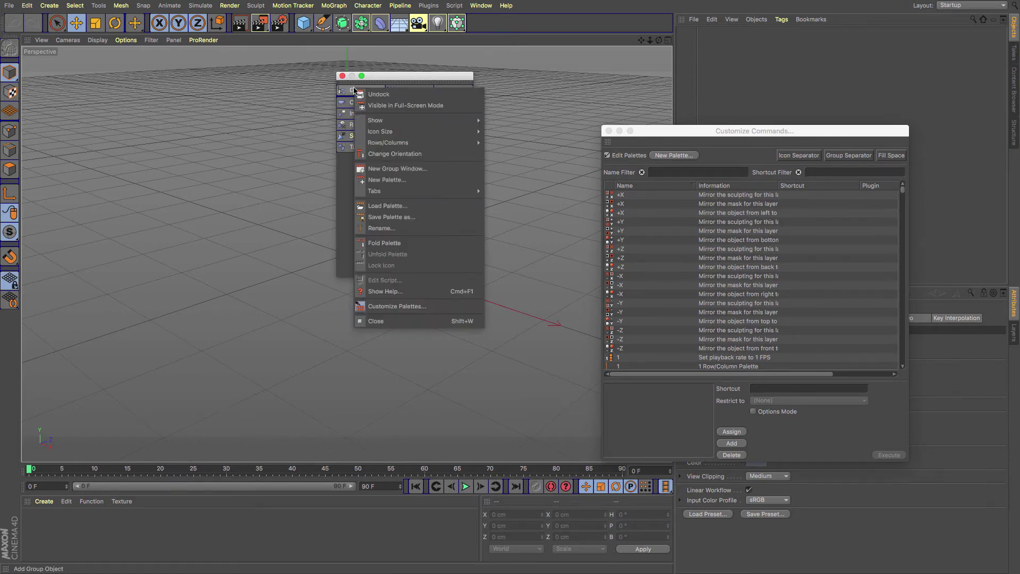
{"action": "left_click", "coordinate": [404, 243]}
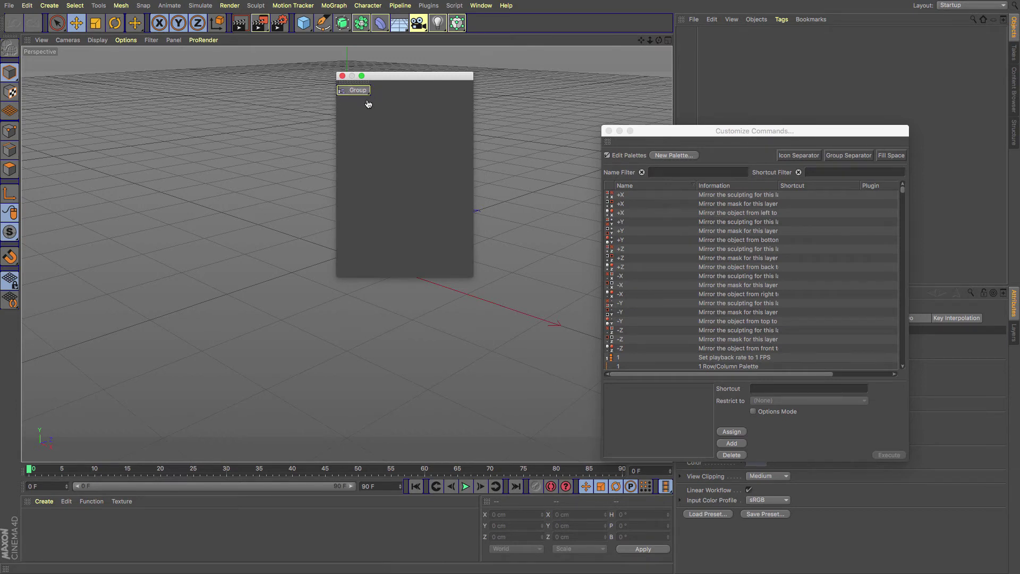
{"action": "left_click_drag", "start_coordinate": [353, 92], "coordinate": [476, 23]}
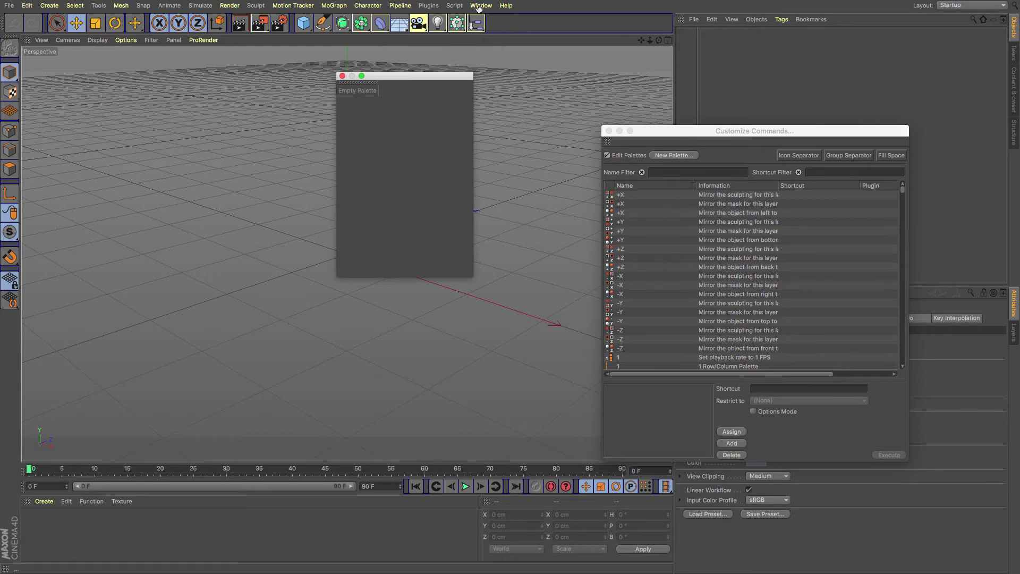
{"action": "left_click", "coordinate": [343, 76]}
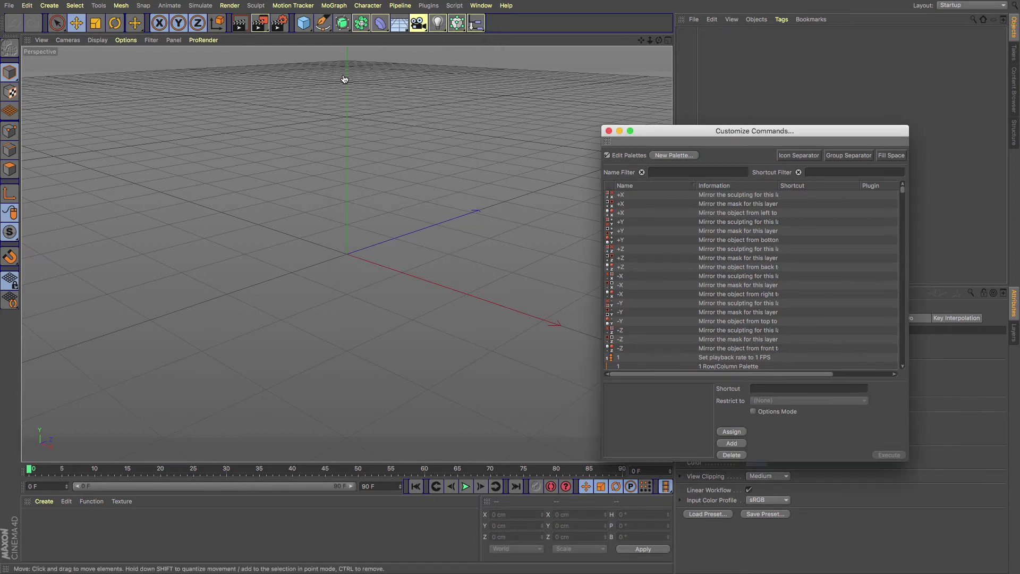
- Uncheck Edit Palettes in the Customize Commands window
{"action": "left_click", "coordinate": [607, 156]}
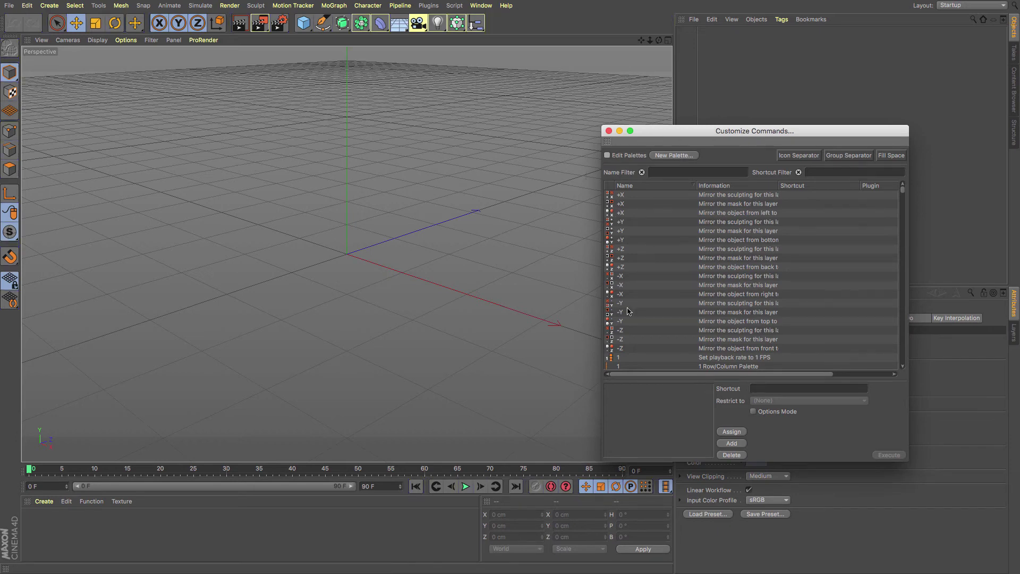
{"action": "left_click", "coordinate": [608, 156]}
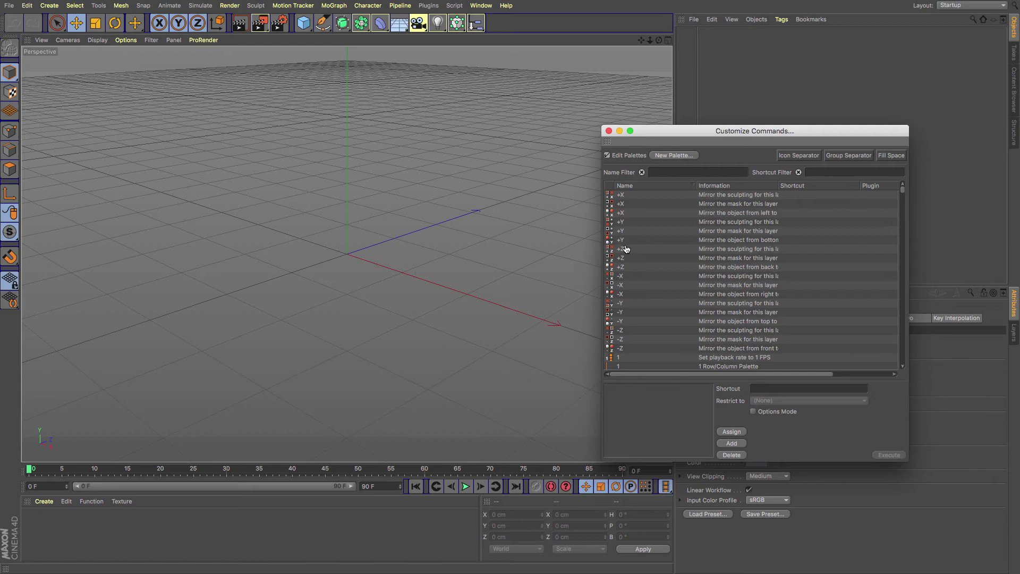
{"action": "scroll", "coordinate": [627, 254], "scroll_direction": "down", "scroll_amount": 20}
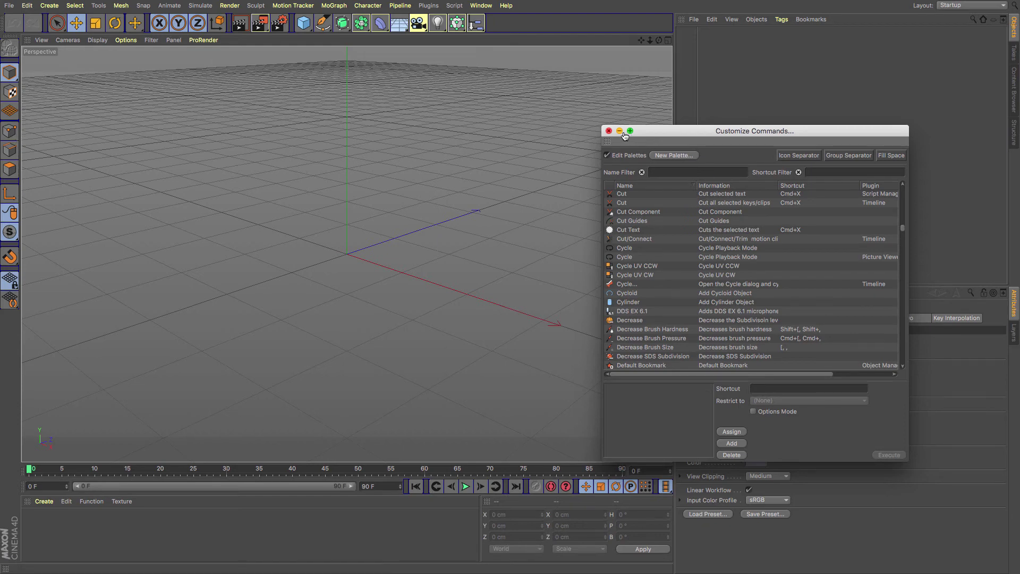
{"action": "left_click", "coordinate": [606, 156]}
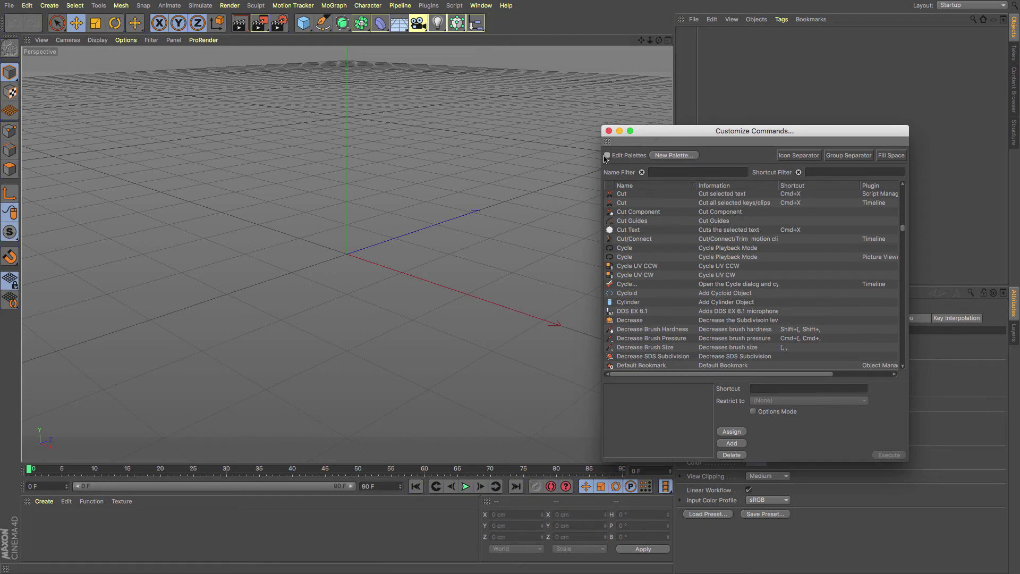
- Test the new Cloner and Group toolbar icons to confirm their flyouts open
{"action": "left_click", "coordinate": [442, 30]}
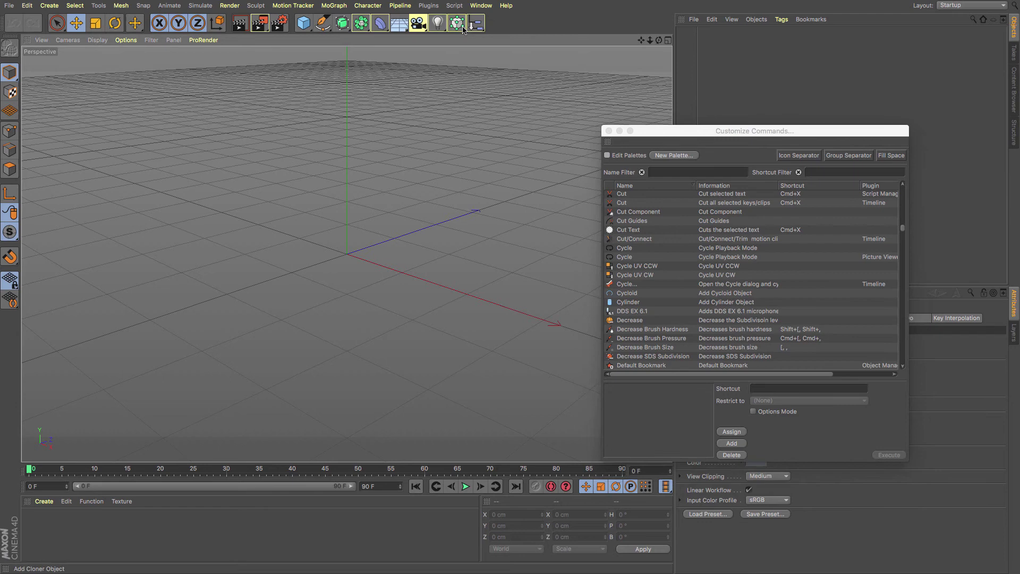
{"action": "left_click", "coordinate": [457, 23]}
{"action": "left_click", "coordinate": [477, 30]}
- Save the toolbar palette as palette.l4d to the Desktop with Save Palette as...
{"action": "right_click", "coordinate": [538, 30]}
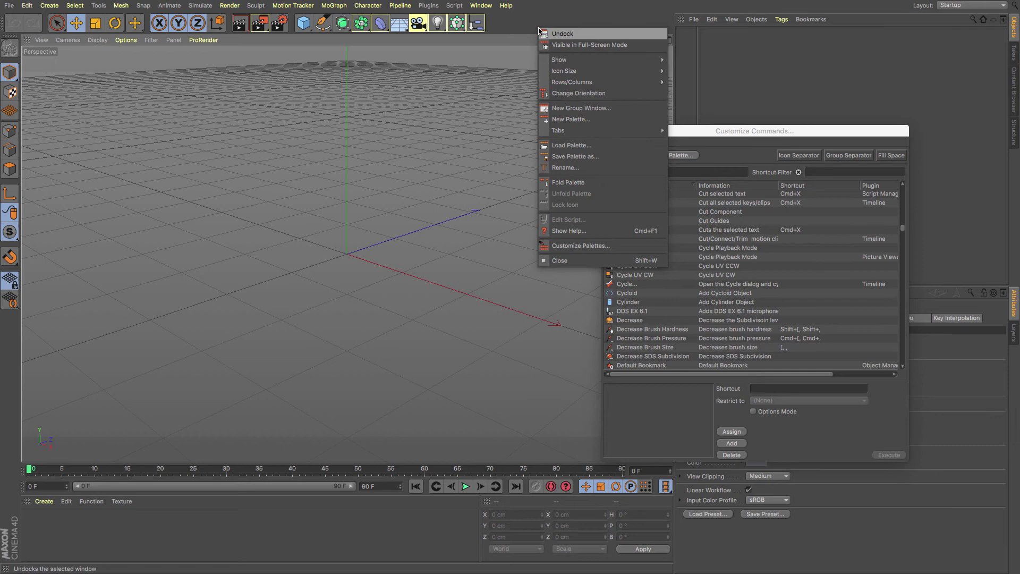
{"action": "left_click", "coordinate": [579, 159]}
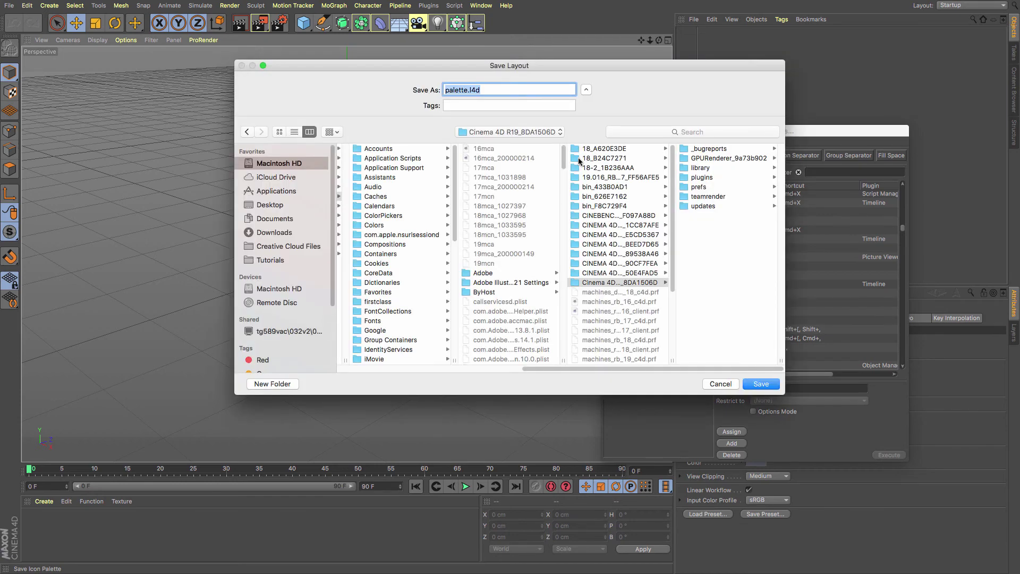
{"action": "left_click", "coordinate": [277, 206]}
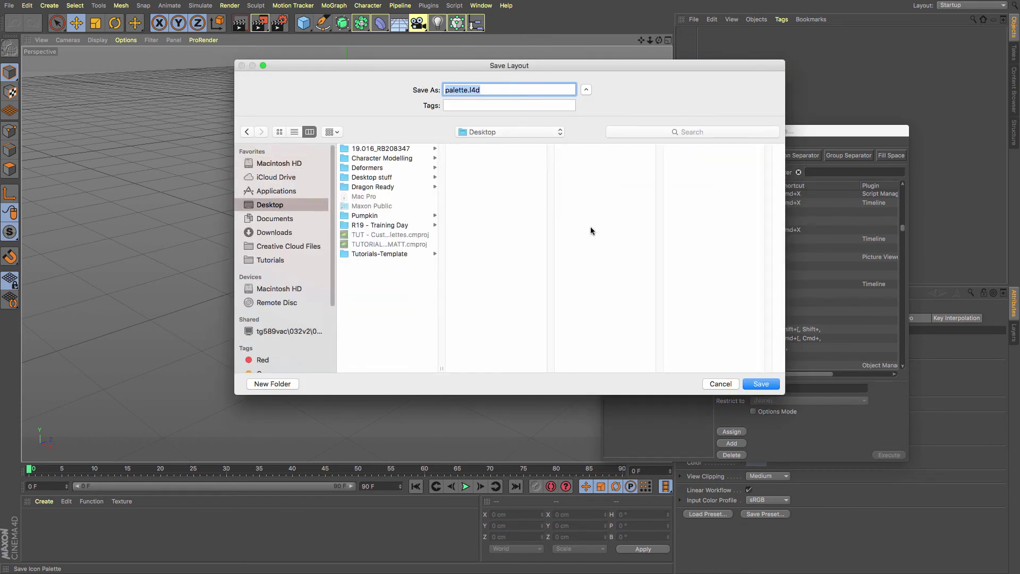
{"action": "key", "text": "Return"}
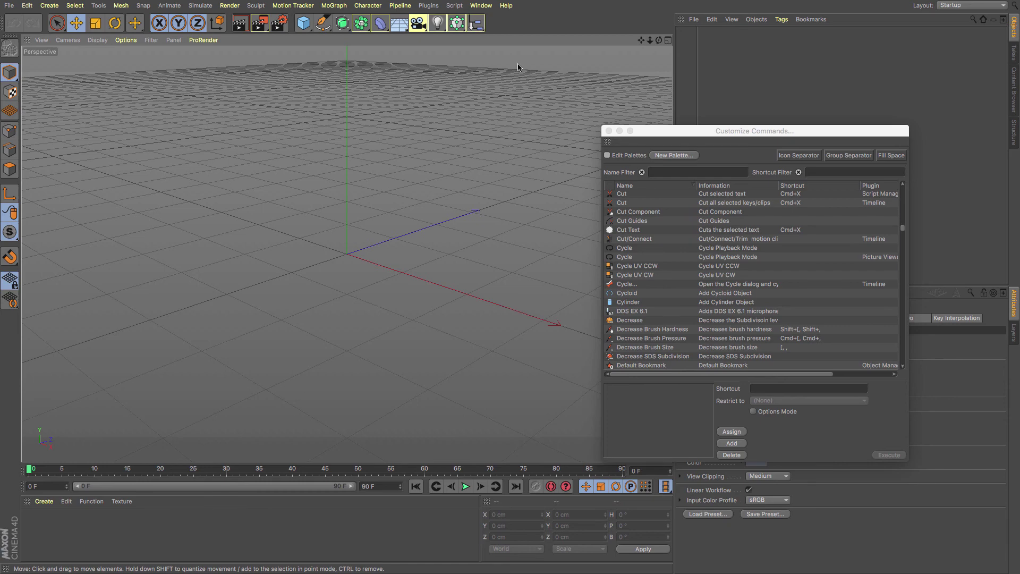
- Use Window > Customization > Save as Startup Layout, then confirm the Cloner and Group flyouts still open
{"action": "left_click", "coordinate": [483, 6]}
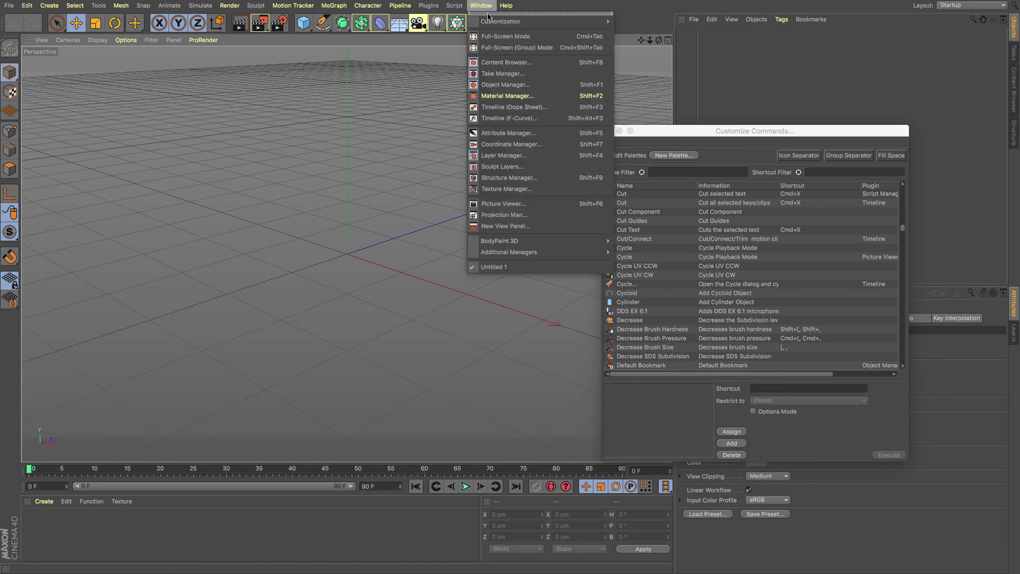
{"action": "mouse_move", "coordinate": [489, 21]}
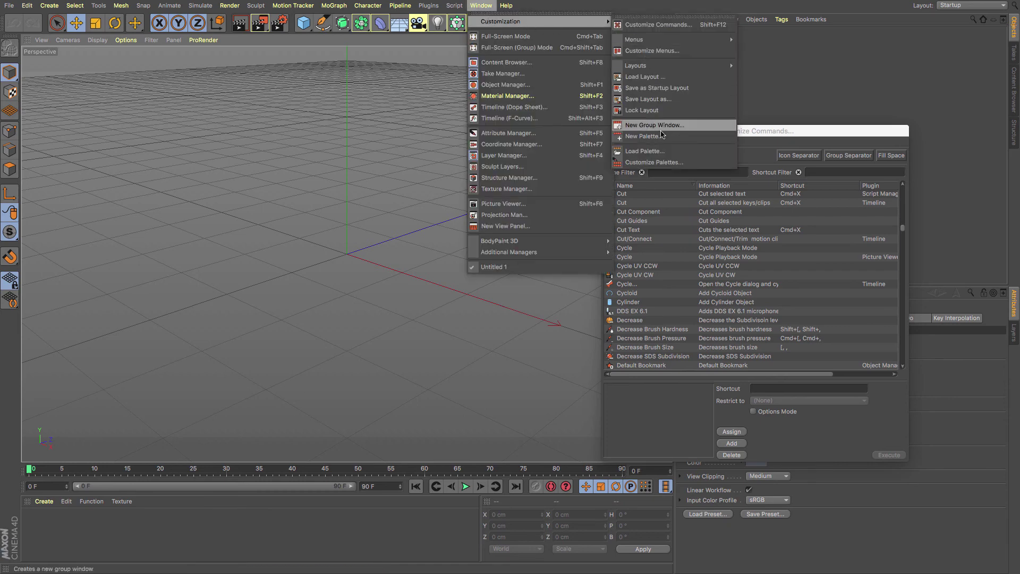
{"action": "left_click", "coordinate": [672, 90]}
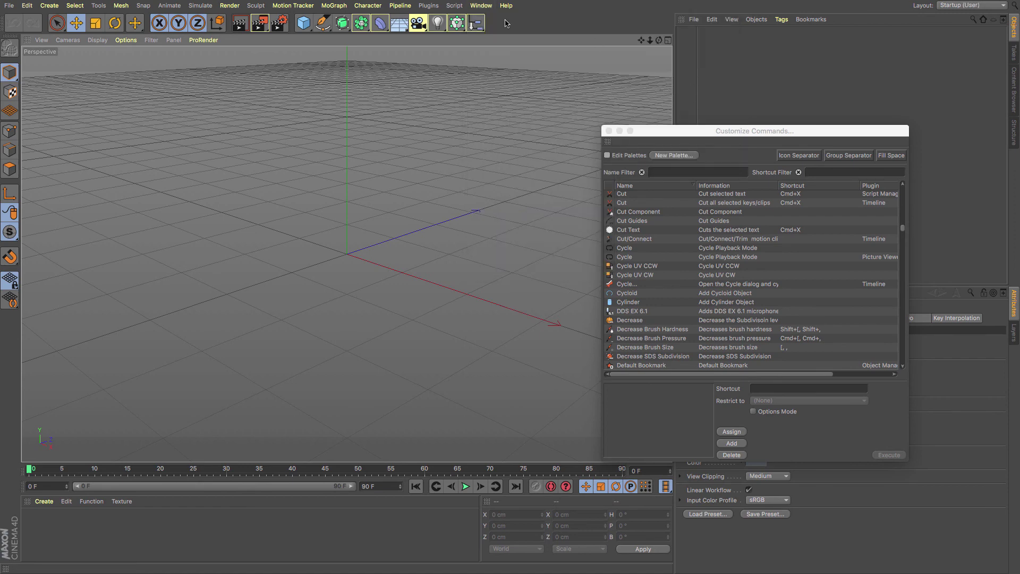
{"action": "left_click", "coordinate": [463, 30]}
{"action": "left_click", "coordinate": [476, 23]}
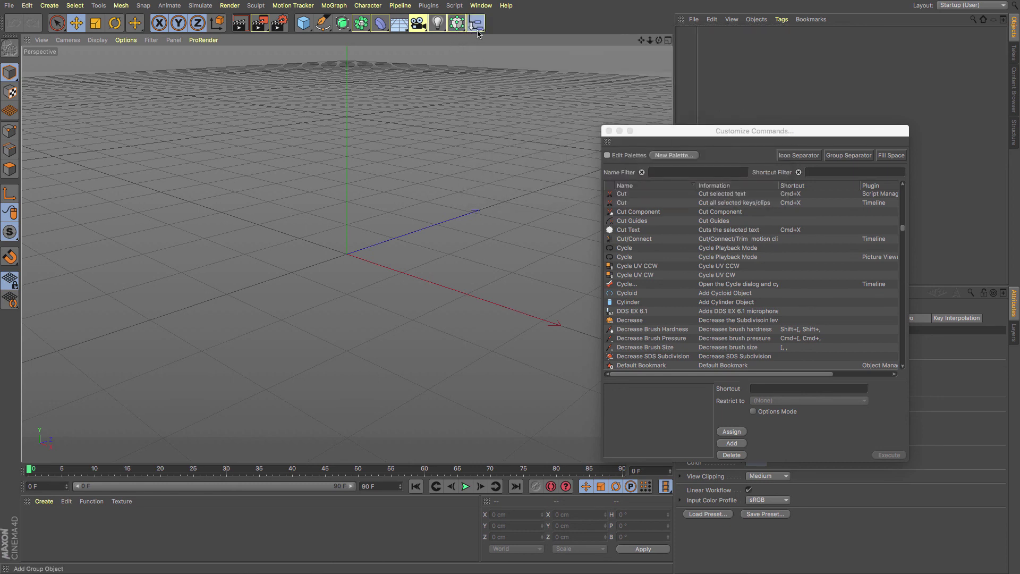